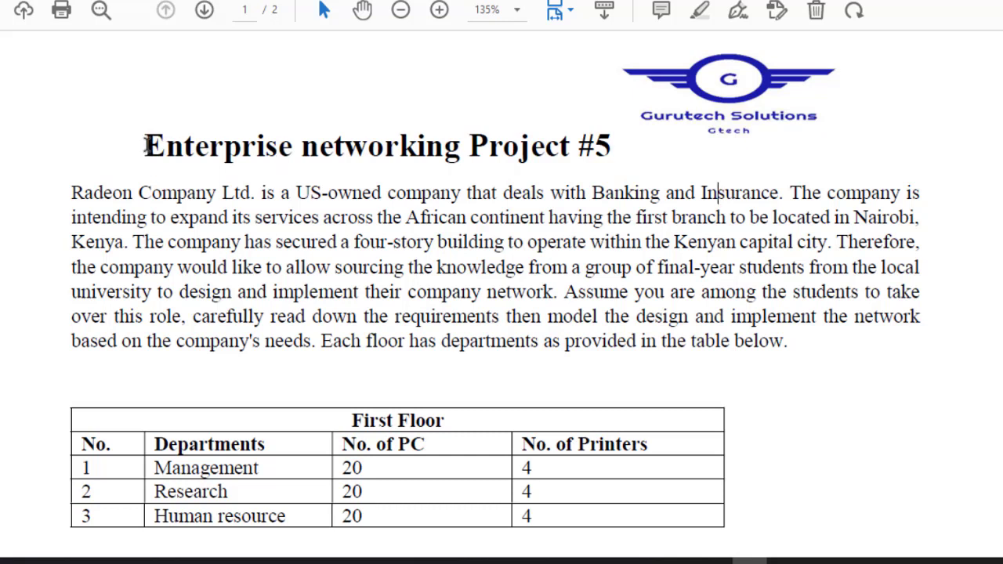
Examine the Enterprise networking Project #5 title, company introduction and the department tables for each floor
{"action": "left_click_drag", "start_coordinate": [145, 146], "coordinate": [618, 136]}
{"action": "left_click", "coordinate": [618, 136]}
{"action": "scroll", "coordinate": [501, 313], "scroll_direction": "down", "scroll_amount": 15}
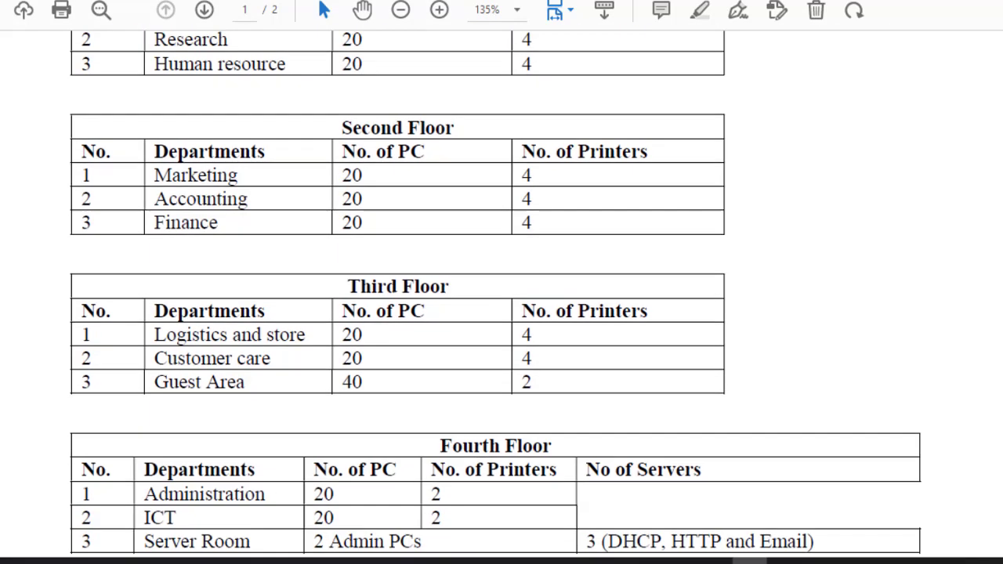
{"action": "scroll", "coordinate": [561, 321], "scroll_direction": "down", "scroll_amount": 2}
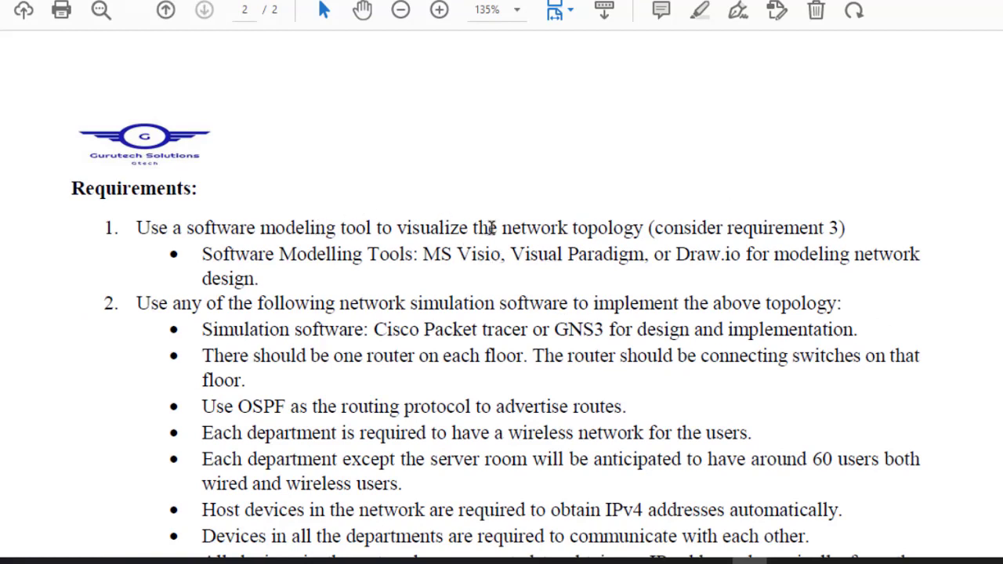
Mark the network topology and MS Visio wording in requirement 1 and examine the topology diagram in Visio
{"action": "left_click_drag", "start_coordinate": [261, 227], "coordinate": [603, 233]}
{"action": "left_click_drag", "start_coordinate": [423, 254], "coordinate": [508, 255]}
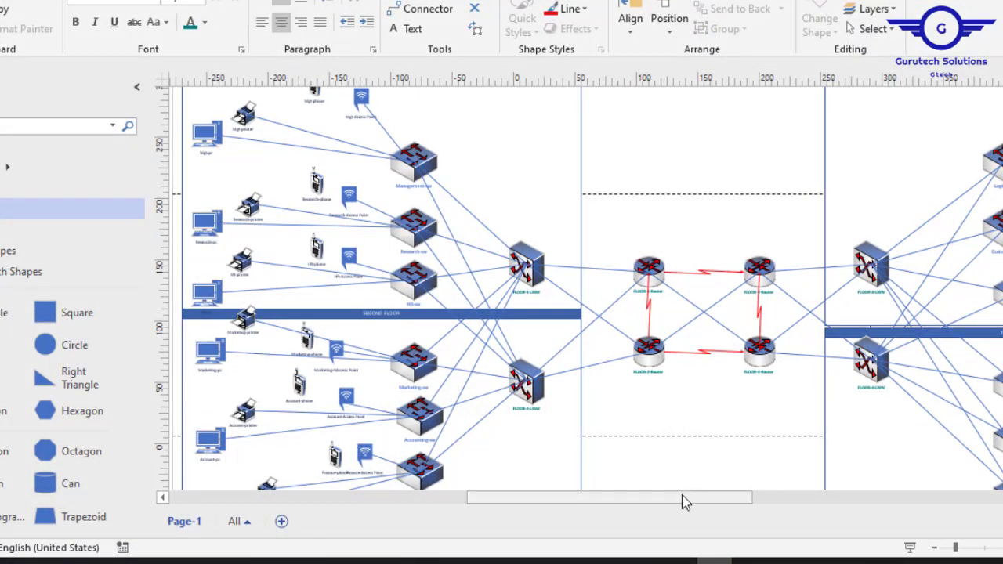
{"action": "left_click_drag", "start_coordinate": [685, 499], "coordinate": [649, 504]}
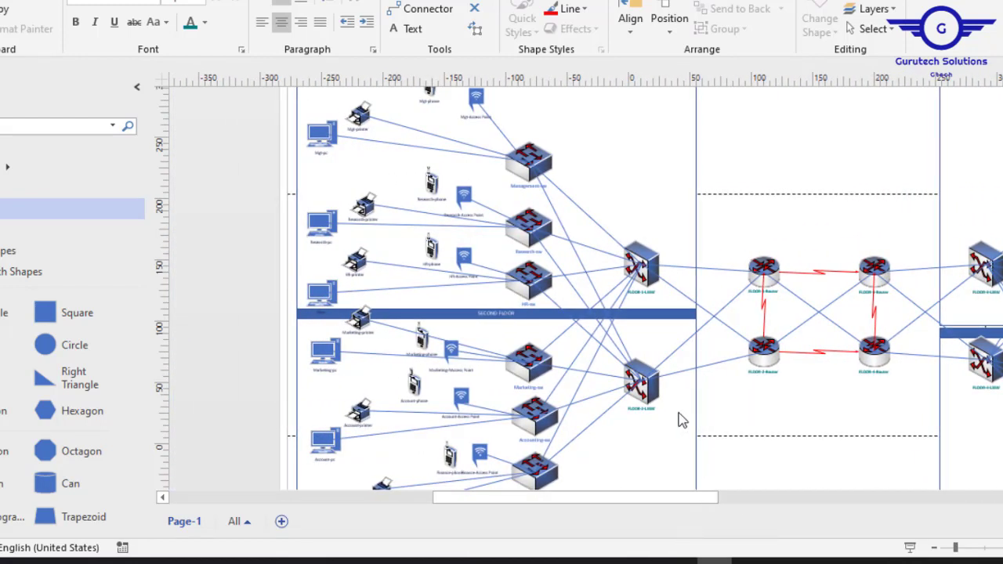
{"action": "left_click", "coordinate": [749, 561]}
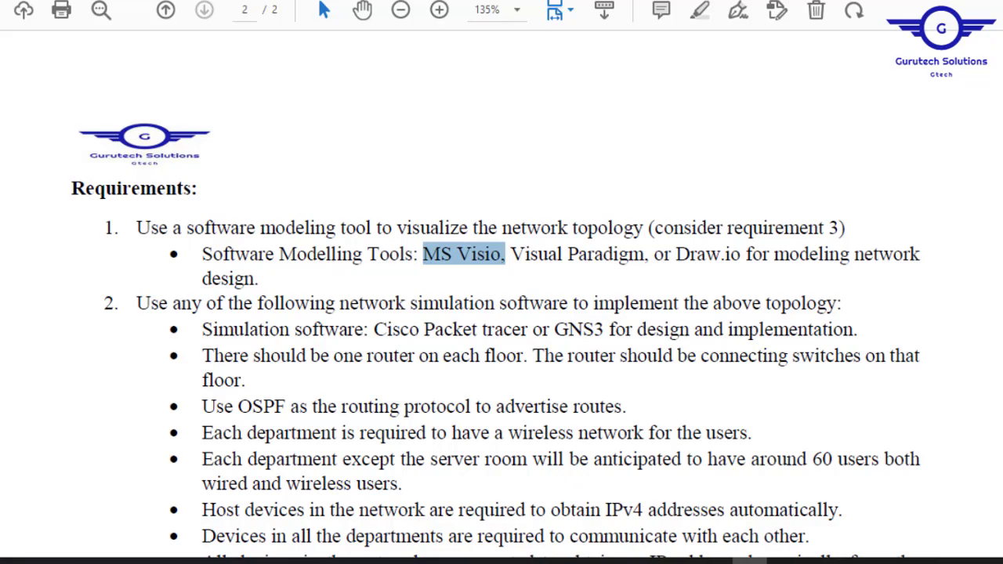
Return to the first page of the project brief and examine its title and company introduction
{"action": "scroll", "coordinate": [502, 314], "scroll_direction": "down", "scroll_amount": 1}
{"action": "scroll", "coordinate": [502, 313], "scroll_direction": "up", "scroll_amount": 6}
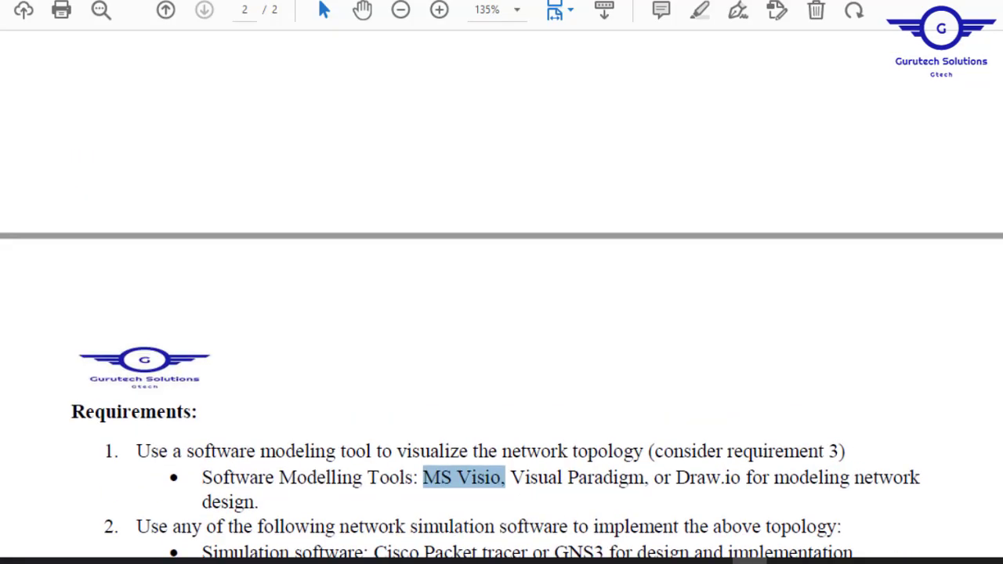
{"action": "scroll", "coordinate": [502, 314], "scroll_direction": "up", "scroll_amount": 10}
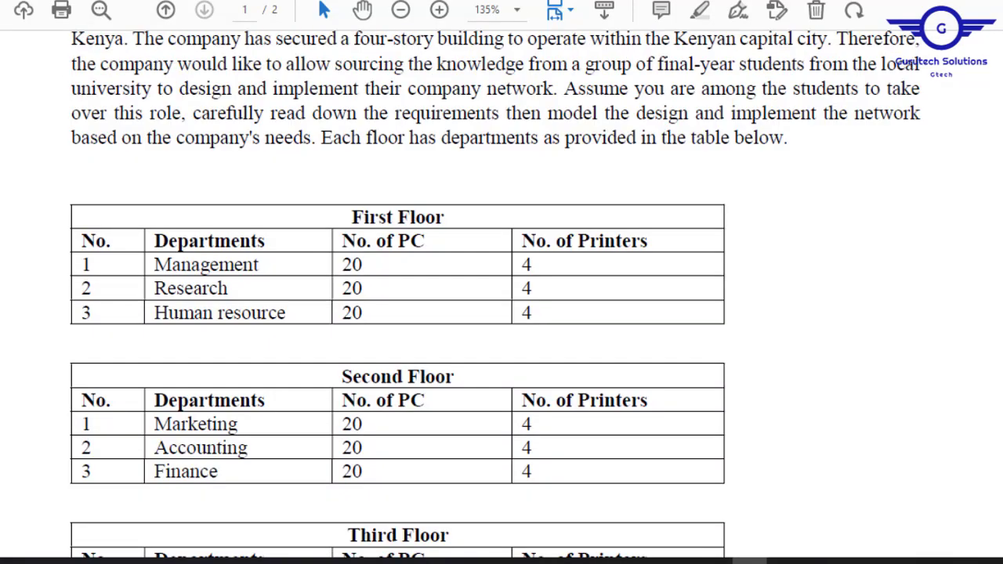
{"action": "scroll", "coordinate": [502, 313], "scroll_direction": "up", "scroll_amount": 1}
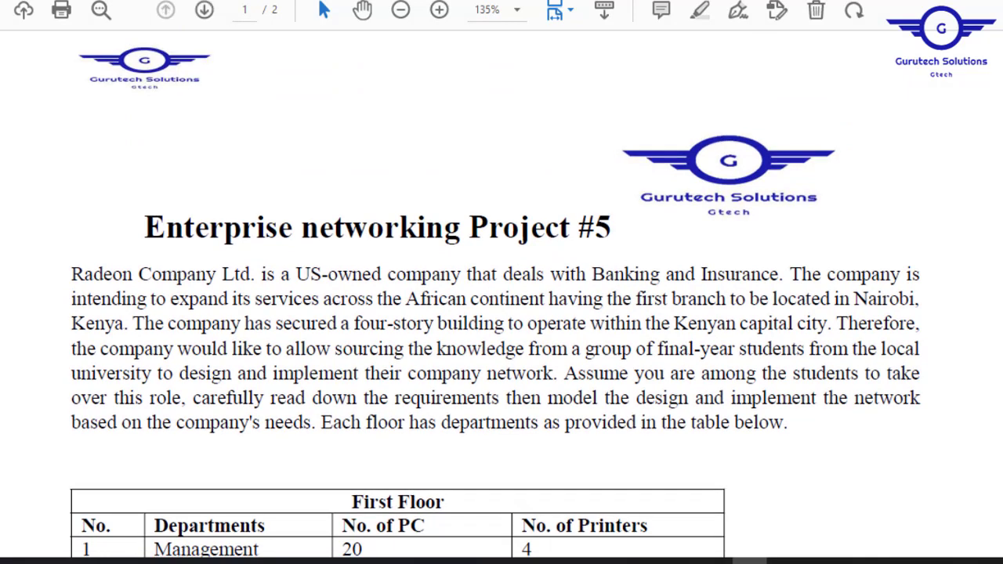
{"action": "mouse_move", "coordinate": [137, 221]}
{"action": "left_mouse_down"}
{"action": "mouse_move", "coordinate": [474, 243]}
{"action": "mouse_move", "coordinate": [603, 220]}
{"action": "left_mouse_up"}
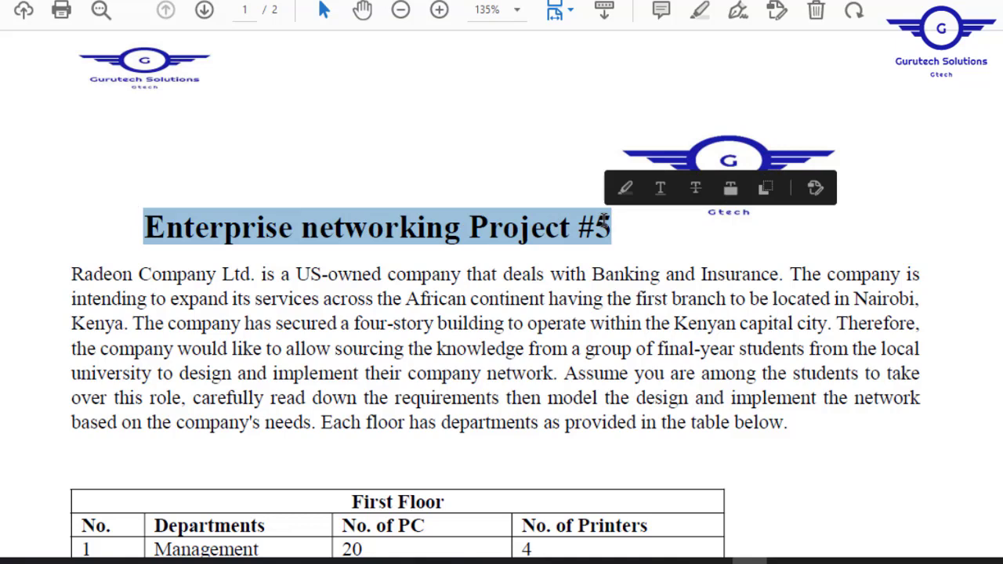
{"action": "left_click", "coordinate": [608, 223]}
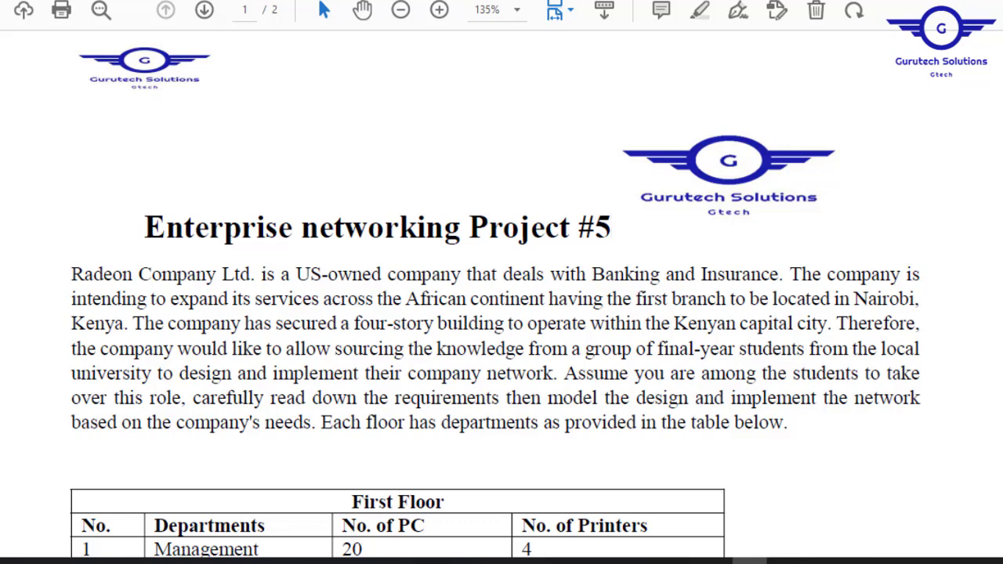
{"action": "scroll", "coordinate": [501, 313], "scroll_direction": "up", "scroll_amount": 3}
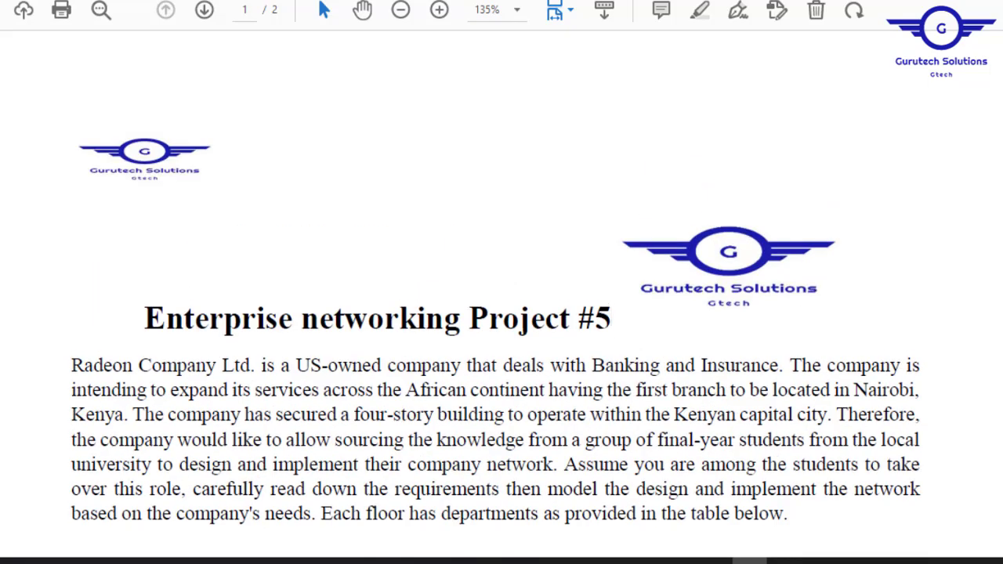
{"action": "scroll", "coordinate": [502, 313], "scroll_direction": "down", "scroll_amount": 5}
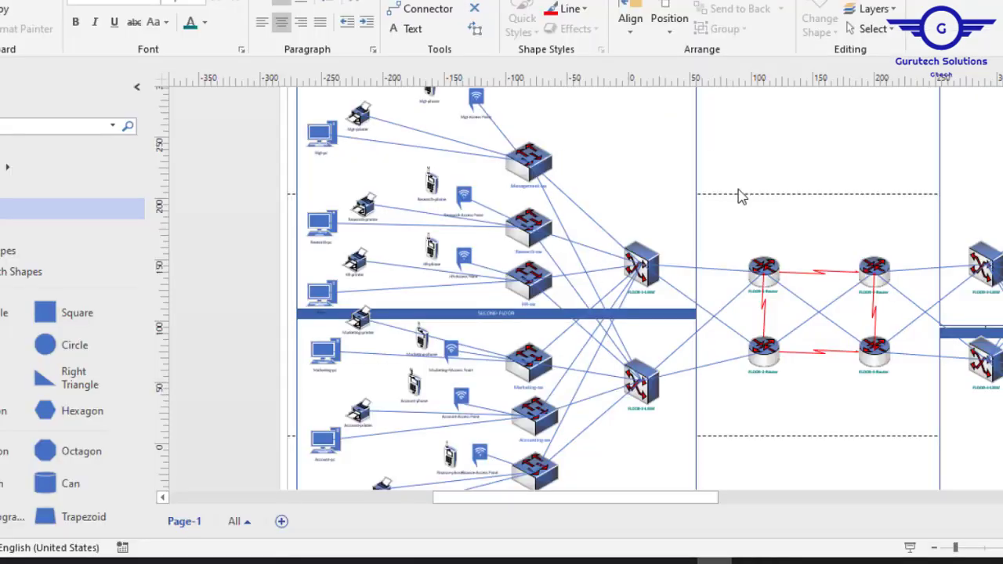
Switch from the Visio diagram to the brief, look at the Packet Tracer workspace, and return to the brief
{"action": "left_click", "coordinate": [715, 560]}
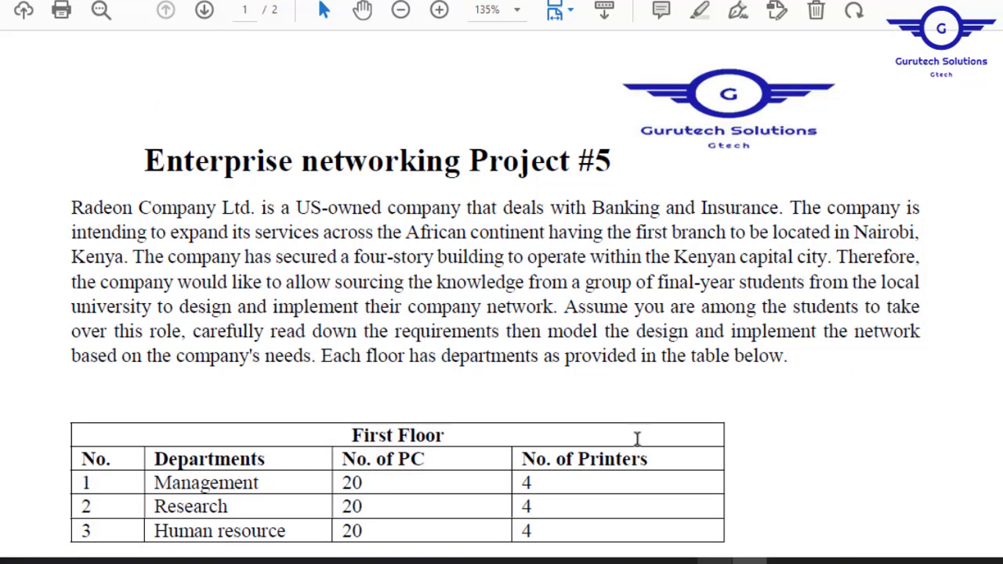
{"action": "left_click", "coordinate": [322, 561]}
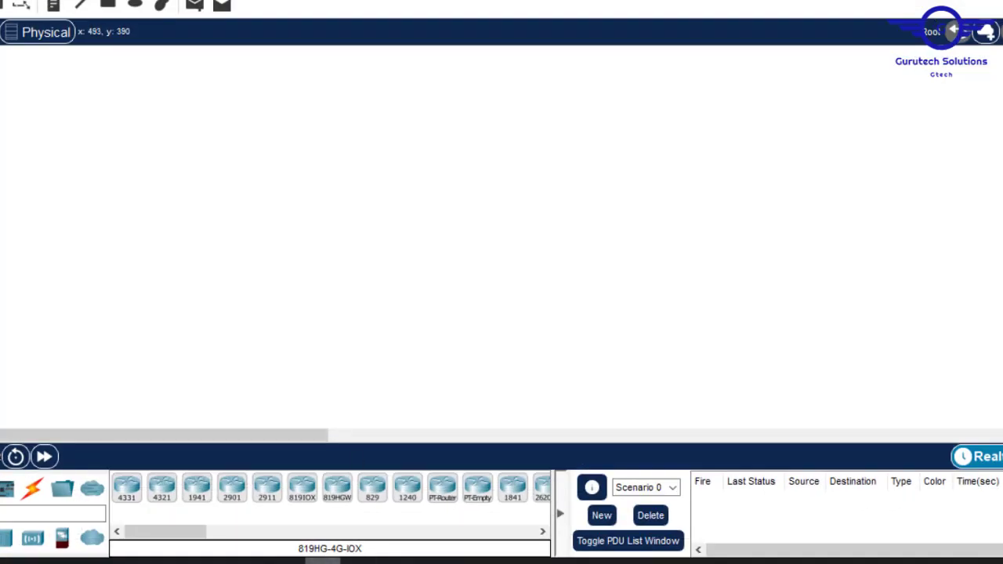
{"action": "key", "text": "alt+Tab"}
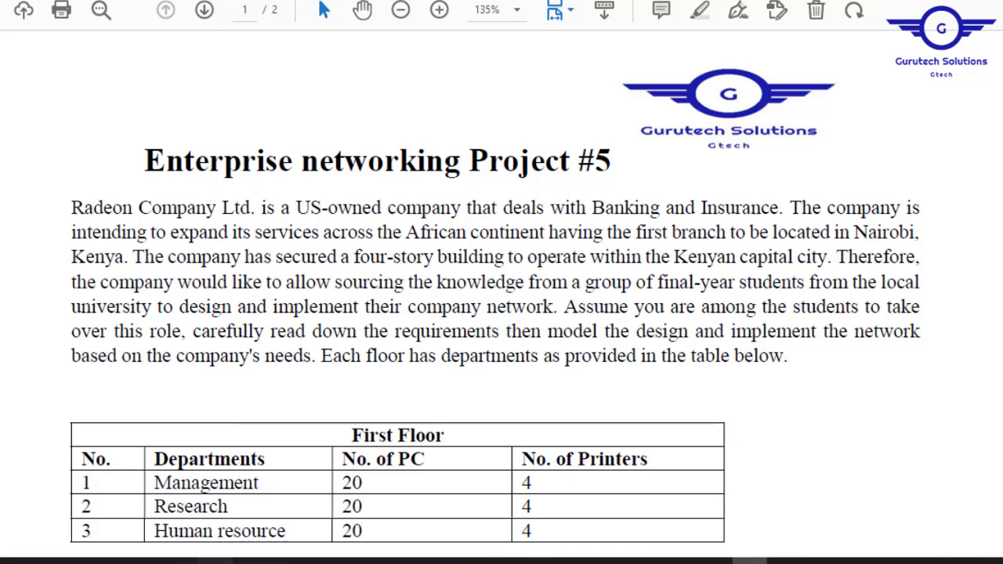
Switch to the Gurutech Networking Training YouTube channel and examine its membership tiers and perks, closing the membership details when finished
{"action": "left_click", "coordinate": [223, 561]}
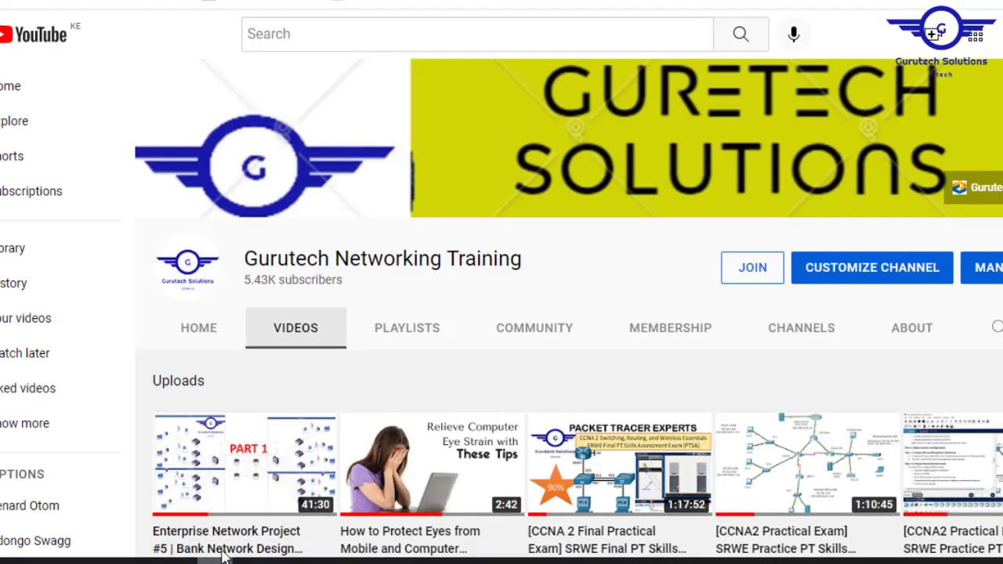
{"action": "left_click", "coordinate": [748, 270]}
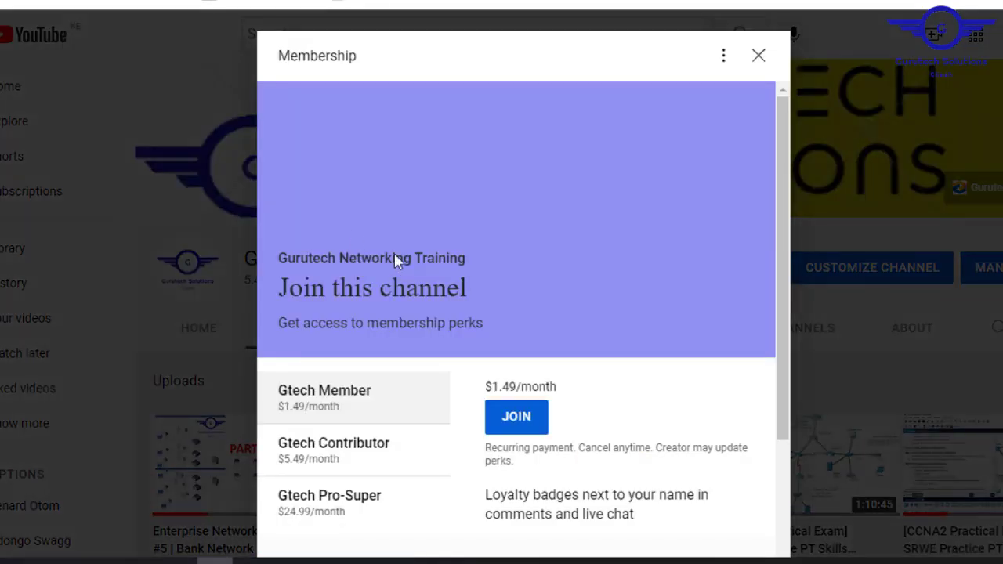
{"action": "left_click_drag", "start_coordinate": [783, 302], "coordinate": [783, 391]}
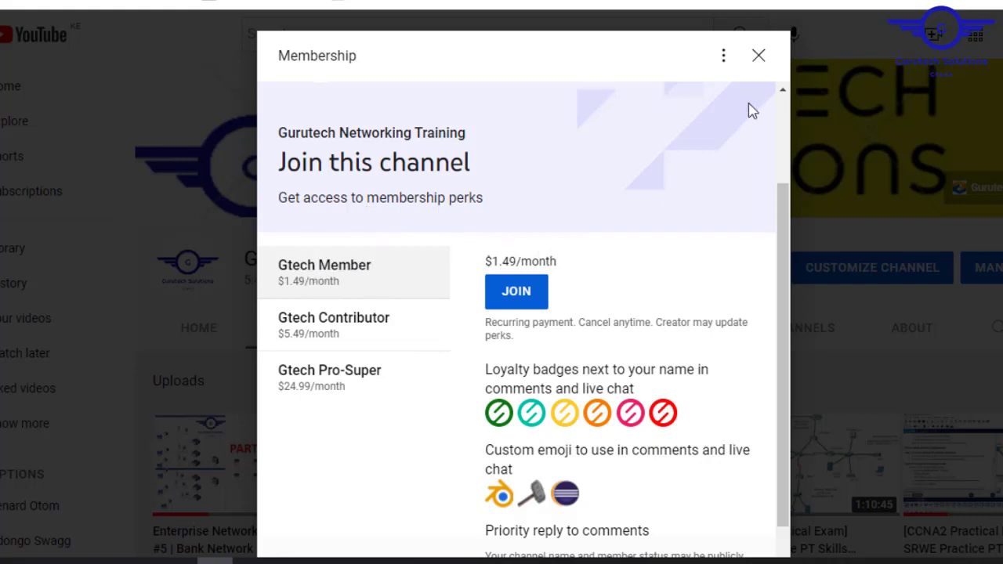
{"action": "left_click", "coordinate": [758, 58]}
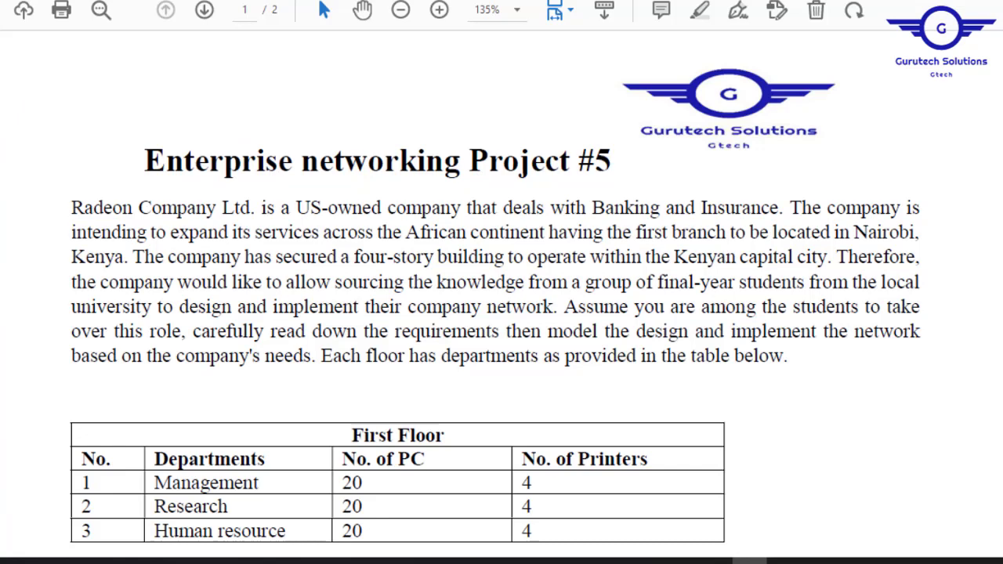
Read the company introduction and examine the departments, PCs, printers and servers listed for the first to fourth floors
{"action": "scroll", "coordinate": [495, 294], "scroll_direction": "down", "scroll_amount": 1}
{"action": "scroll", "coordinate": [496, 294], "scroll_direction": "up", "scroll_amount": 1}
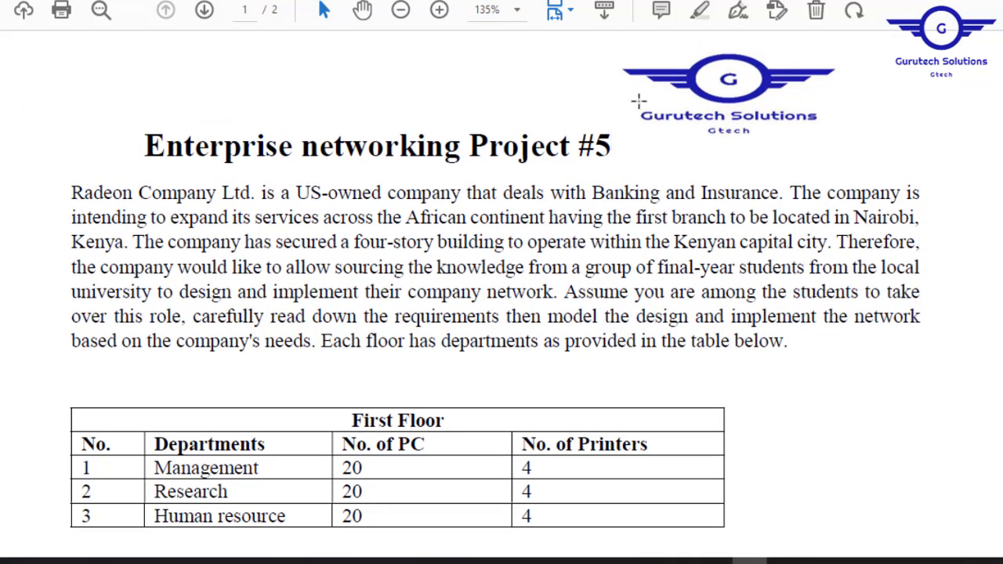
{"action": "scroll", "coordinate": [611, 146], "scroll_direction": "down", "scroll_amount": 2}
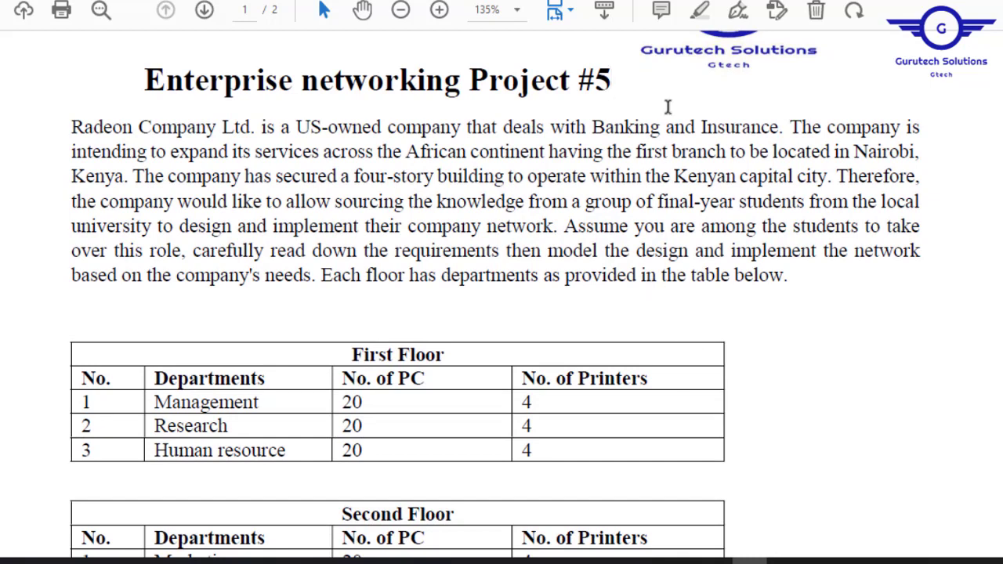
{"action": "scroll", "coordinate": [496, 294], "scroll_direction": "up", "scroll_amount": 2}
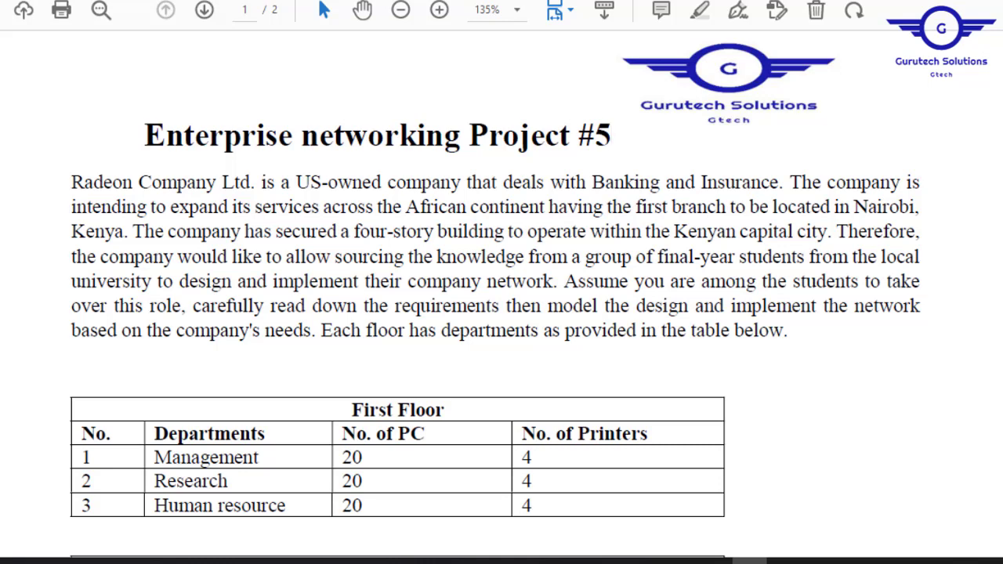
{"action": "scroll", "coordinate": [495, 294], "scroll_direction": "down", "scroll_amount": 3}
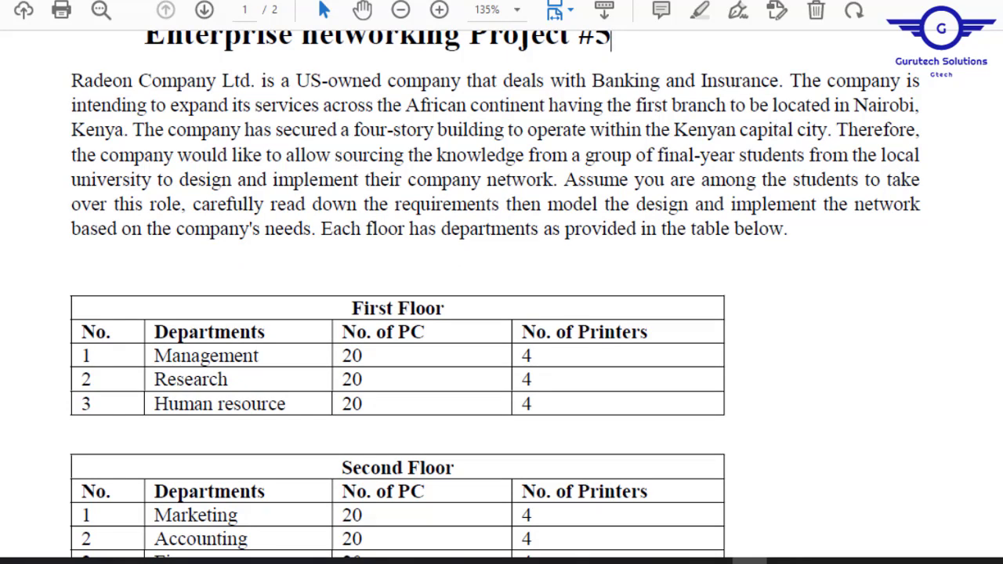
{"action": "scroll", "coordinate": [495, 294], "scroll_direction": "down", "scroll_amount": 7}
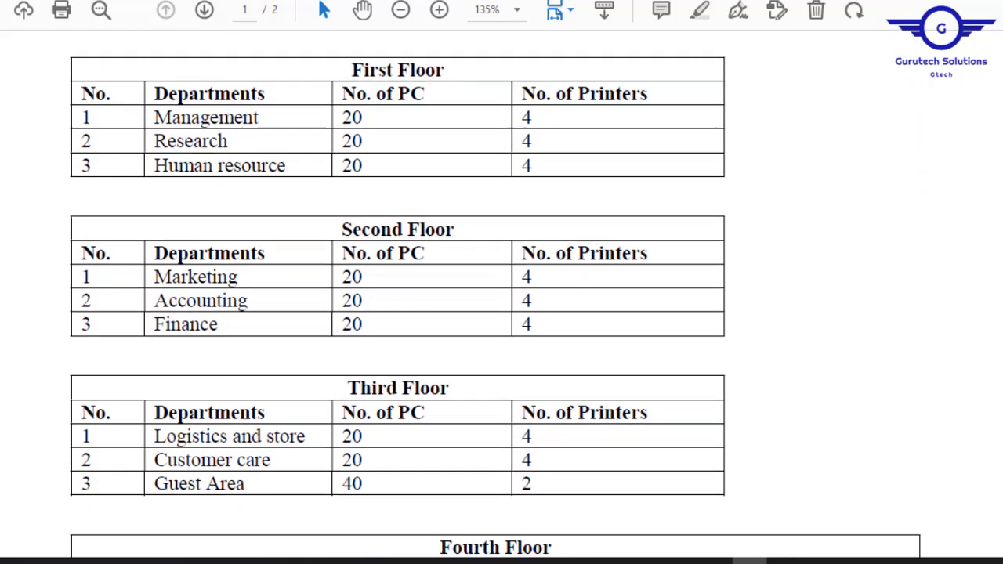
{"action": "left_click_drag", "start_coordinate": [354, 55], "coordinate": [540, 441]}
{"action": "left_click", "coordinate": [919, 318]}
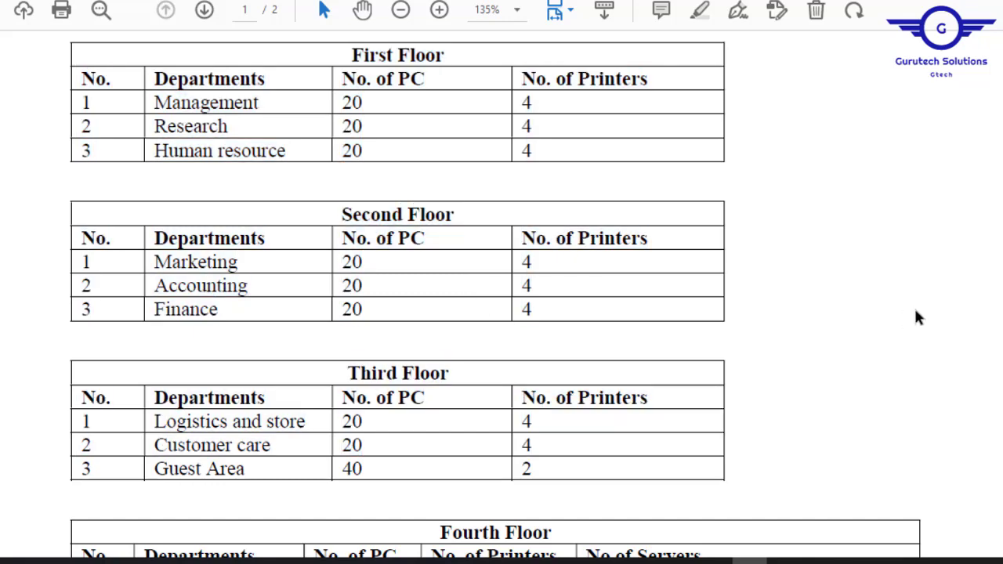
{"action": "scroll", "coordinate": [525, 352], "scroll_direction": "down", "scroll_amount": 3}
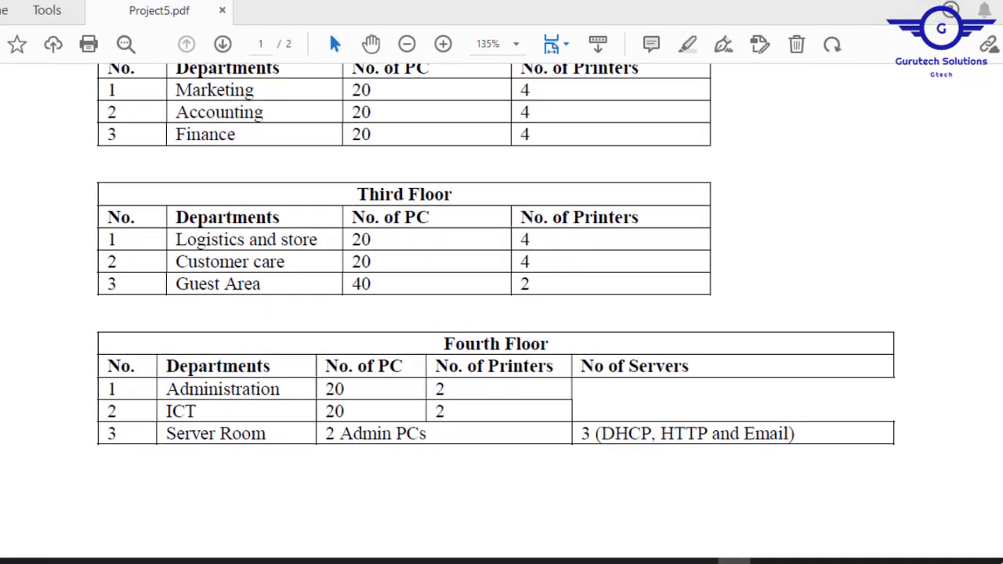
{"action": "scroll", "coordinate": [496, 297], "scroll_direction": "up", "scroll_amount": 2}
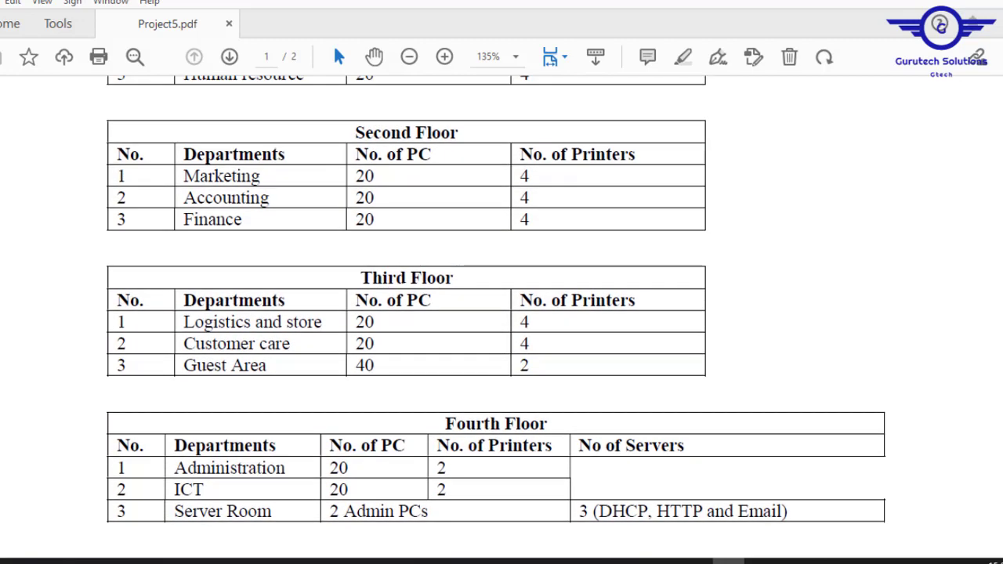
{"action": "scroll", "coordinate": [497, 298], "scroll_direction": "down", "scroll_amount": 5}
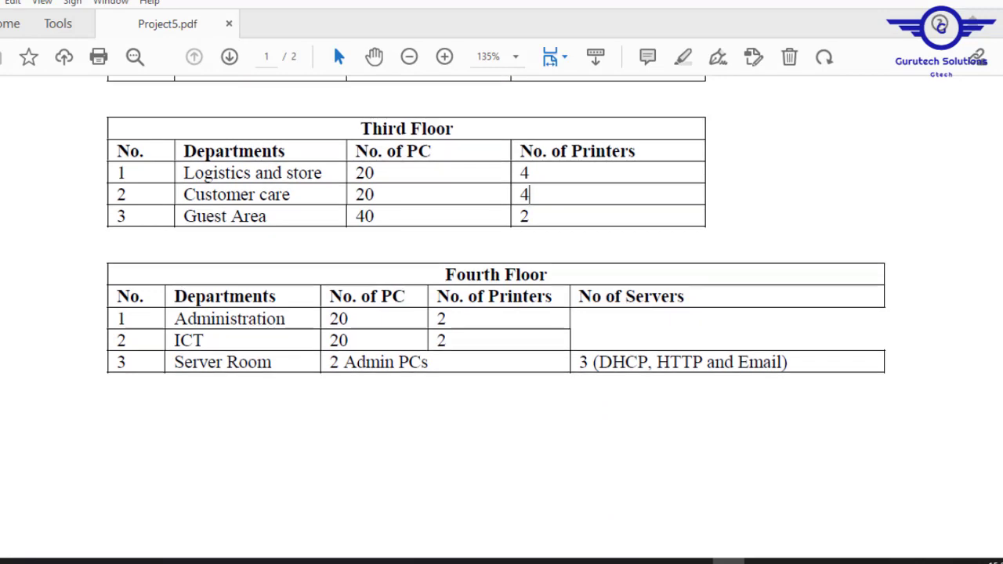
Read requirement 1 on modeling the network topology, marking its full text and the MS Visio option
{"action": "scroll", "coordinate": [497, 314], "scroll_direction": "down", "scroll_amount": 12}
{"action": "scroll", "coordinate": [501, 313], "scroll_direction": "down", "scroll_amount": 8}
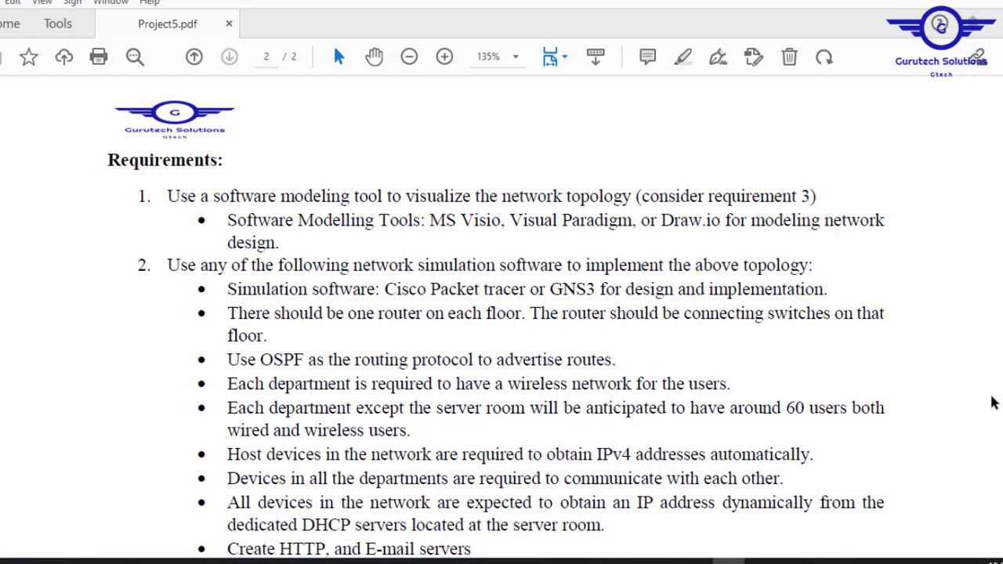
{"action": "left_click_drag", "start_coordinate": [283, 243], "coordinate": [138, 217]}
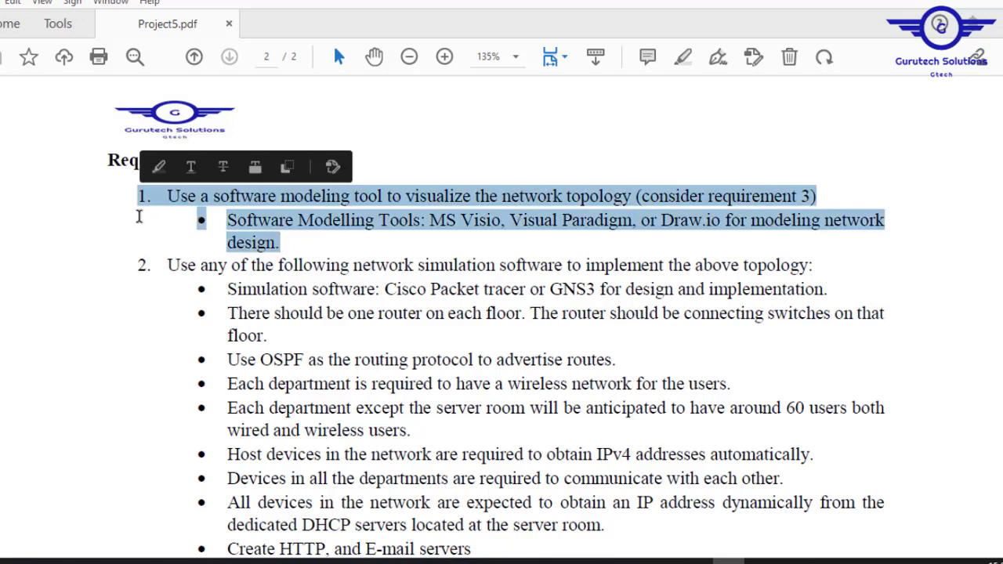
{"action": "left_click", "coordinate": [313, 227]}
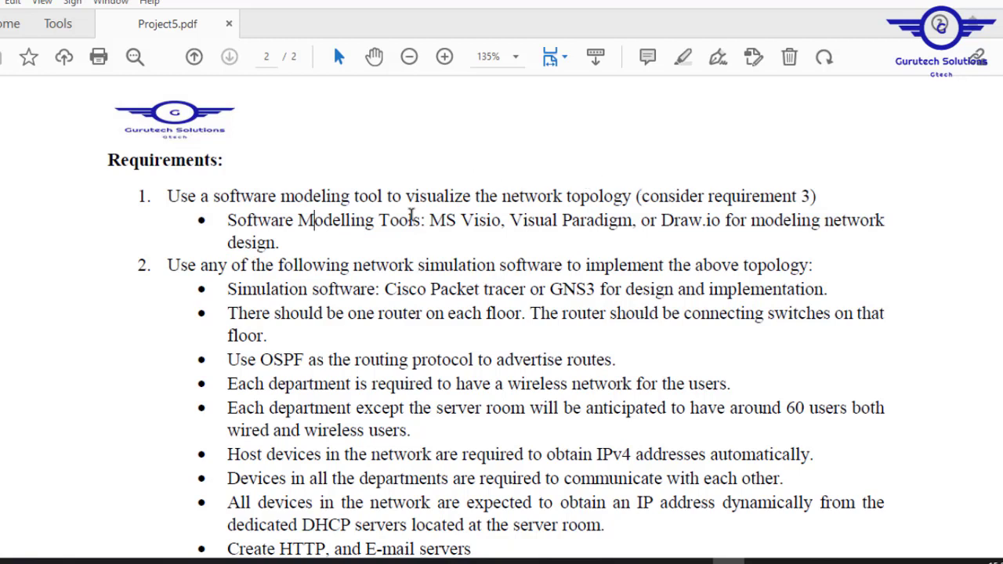
{"action": "left_click_drag", "start_coordinate": [431, 220], "coordinate": [483, 221]}
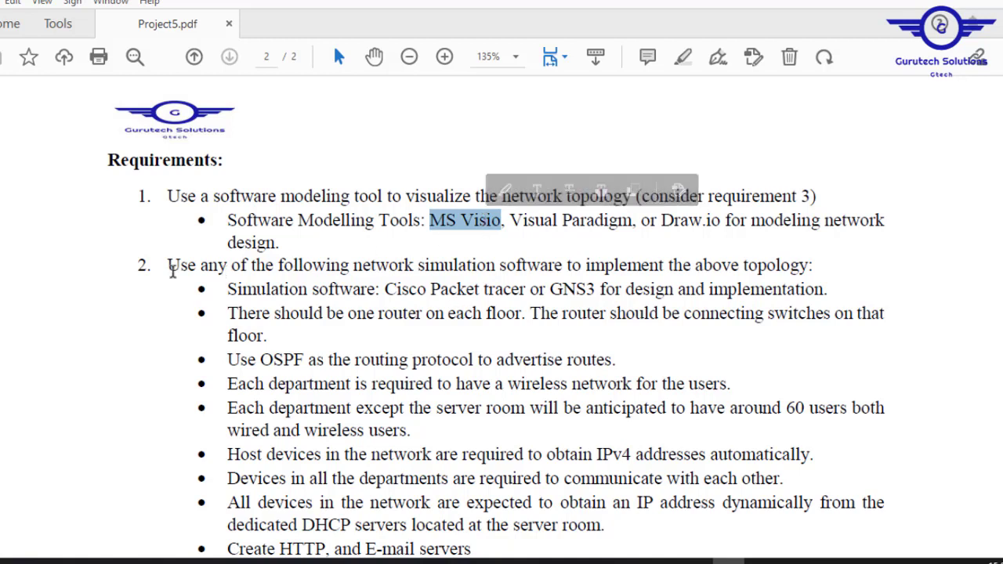
Examine requirement 2 and the requirements below it, marking Cisco Packet tracer or GNS3 as the simulation software
{"action": "left_click_drag", "start_coordinate": [156, 265], "coordinate": [134, 265]}
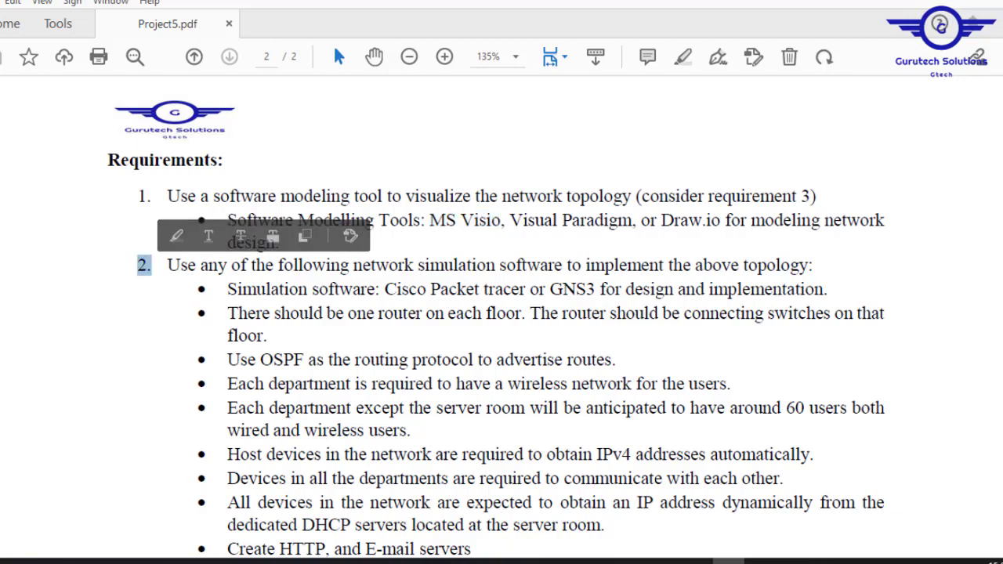
{"action": "scroll", "coordinate": [526, 222], "scroll_direction": "down", "scroll_amount": 10}
{"action": "scroll", "coordinate": [995, 373], "scroll_direction": "up", "scroll_amount": 10}
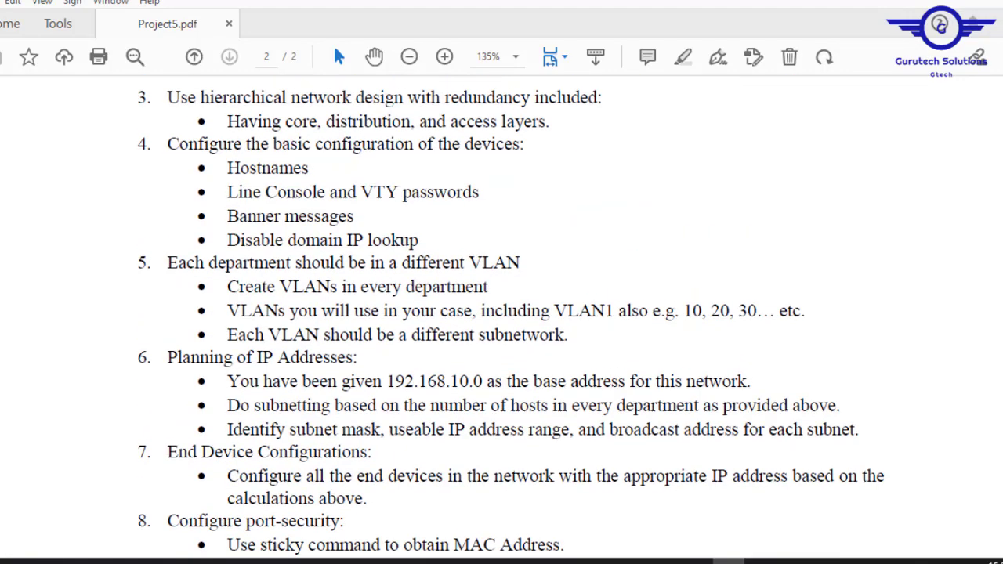
{"action": "scroll", "coordinate": [996, 384], "scroll_direction": "down", "scroll_amount": 3}
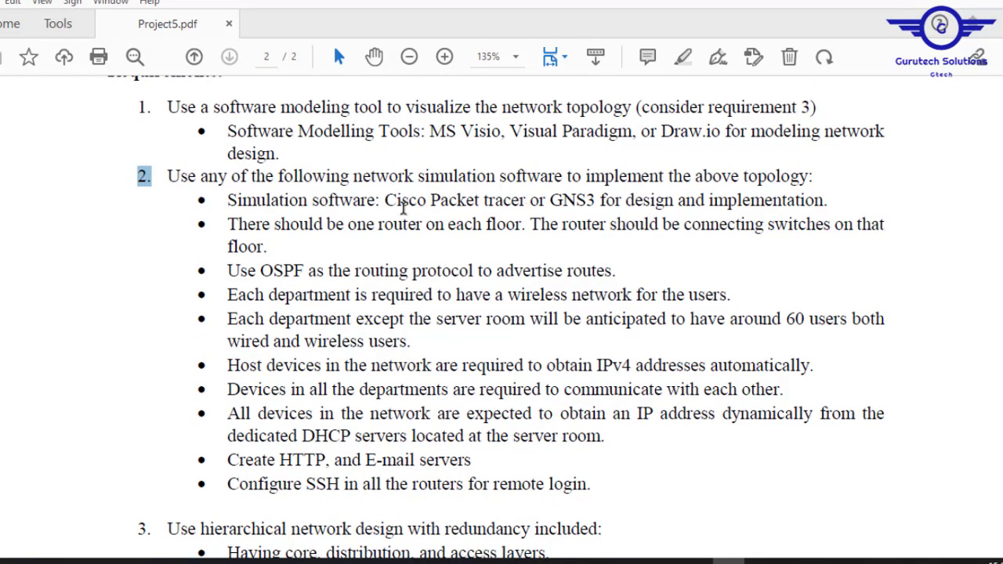
{"action": "left_click_drag", "start_coordinate": [384, 200], "coordinate": [573, 200]}
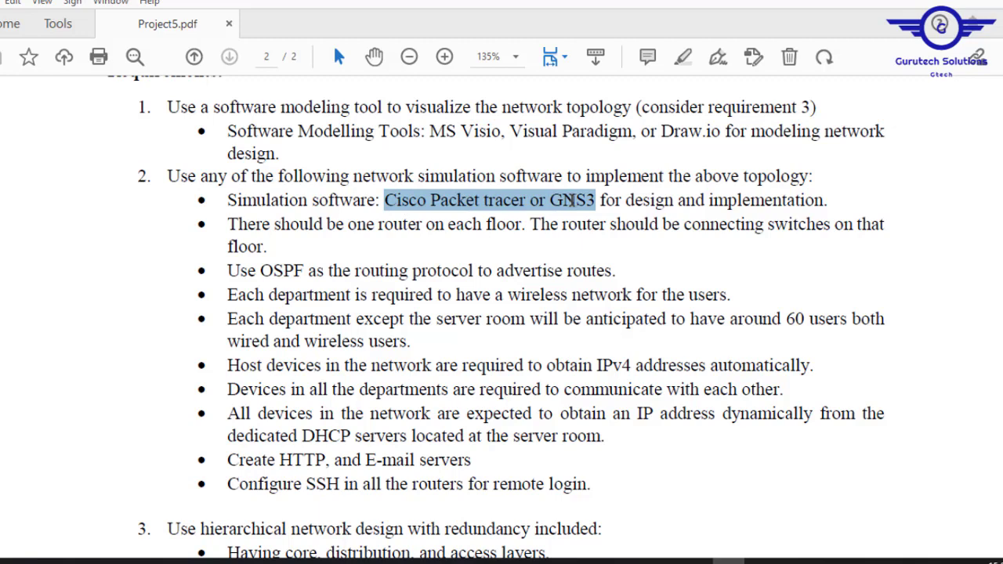